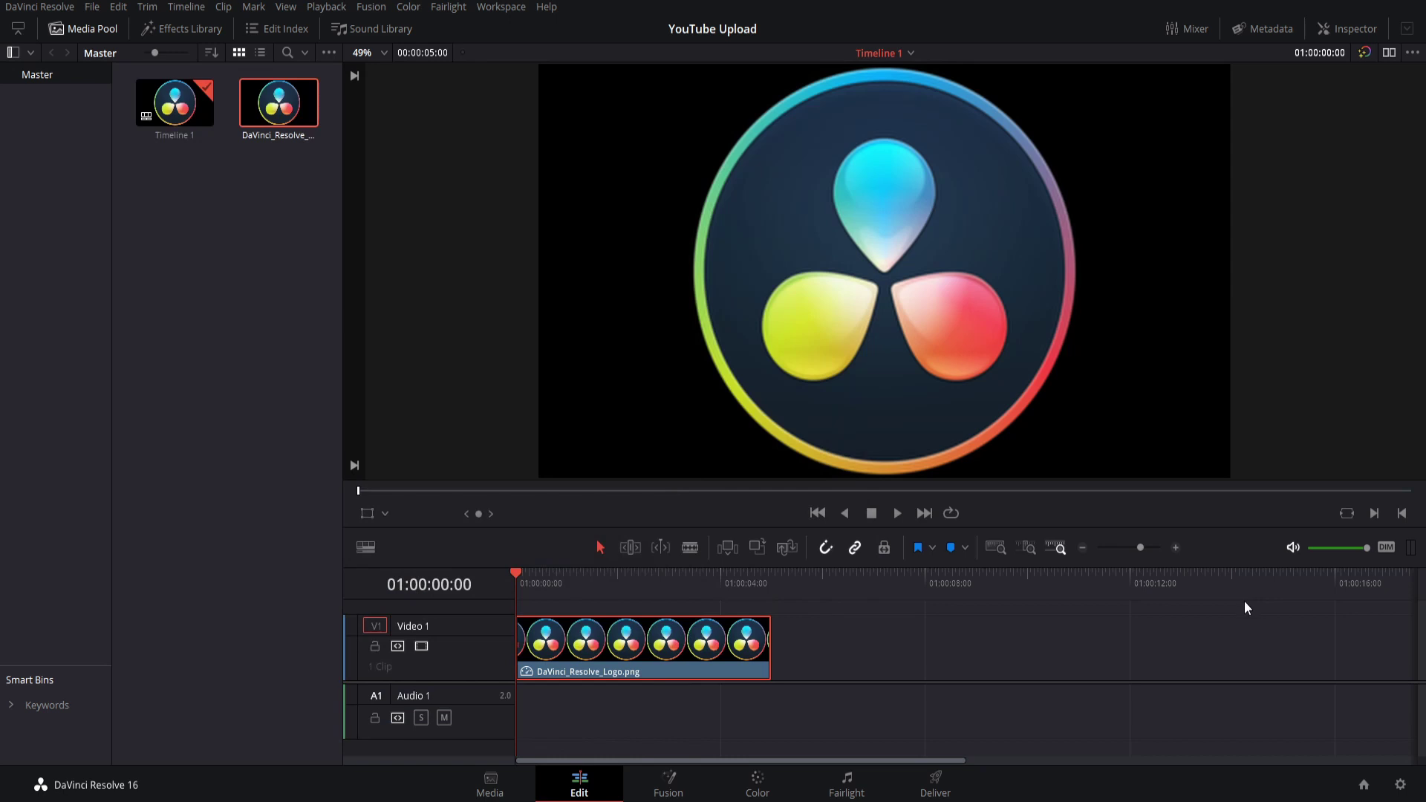
Sign in to YouTube under Preferences > Internet Accounts, allowing Resolve access to the chosen Google account
left_click(55, 9)
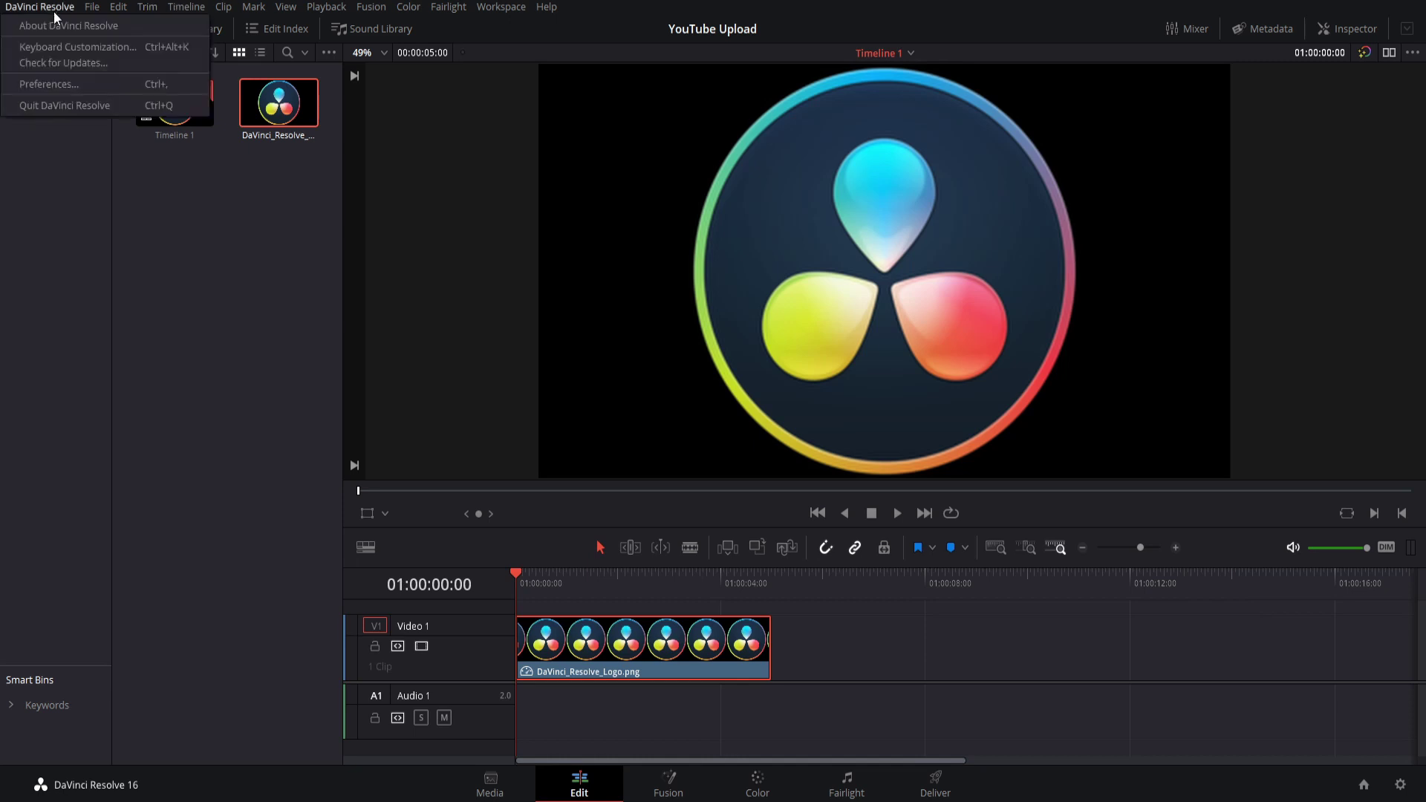
left_click(58, 86)
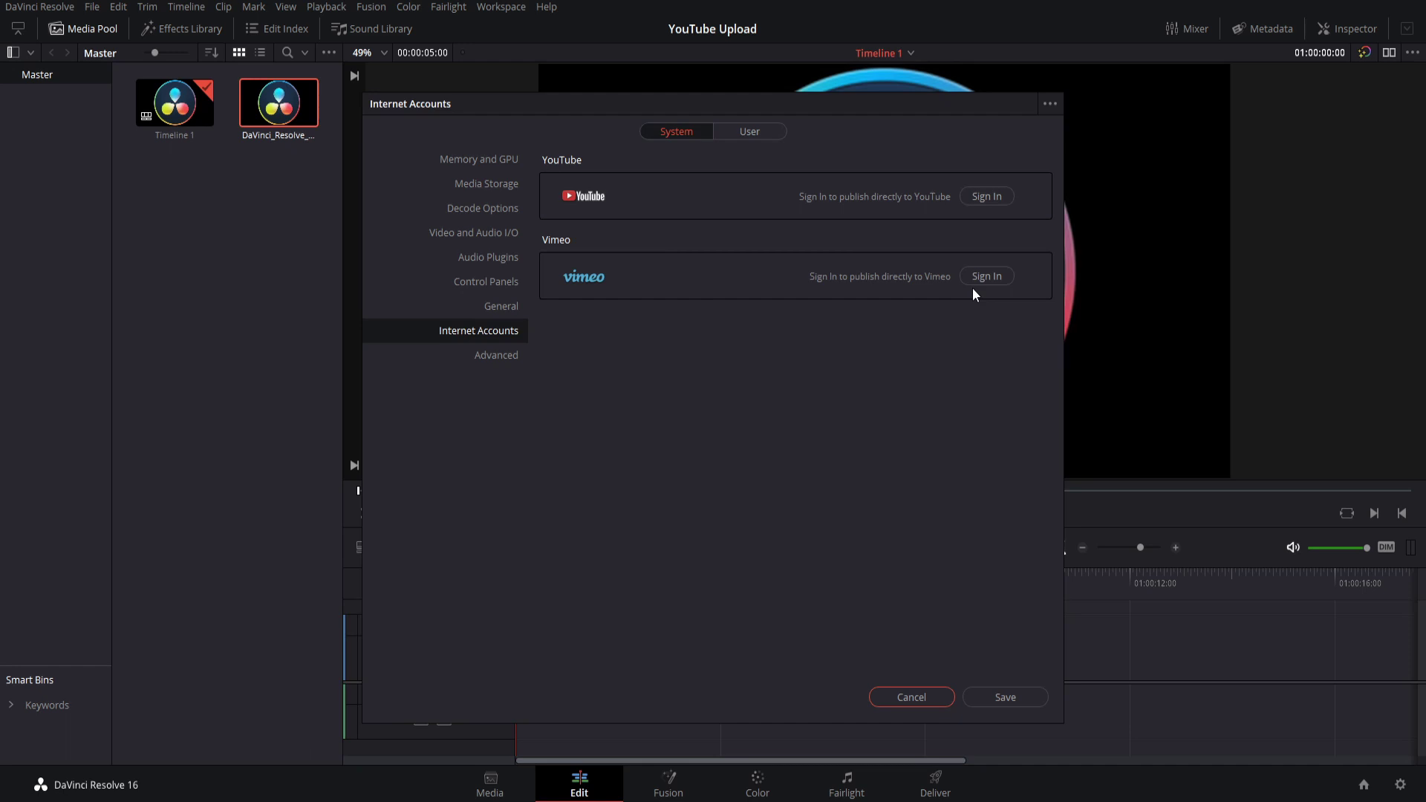
left_click(987, 196)
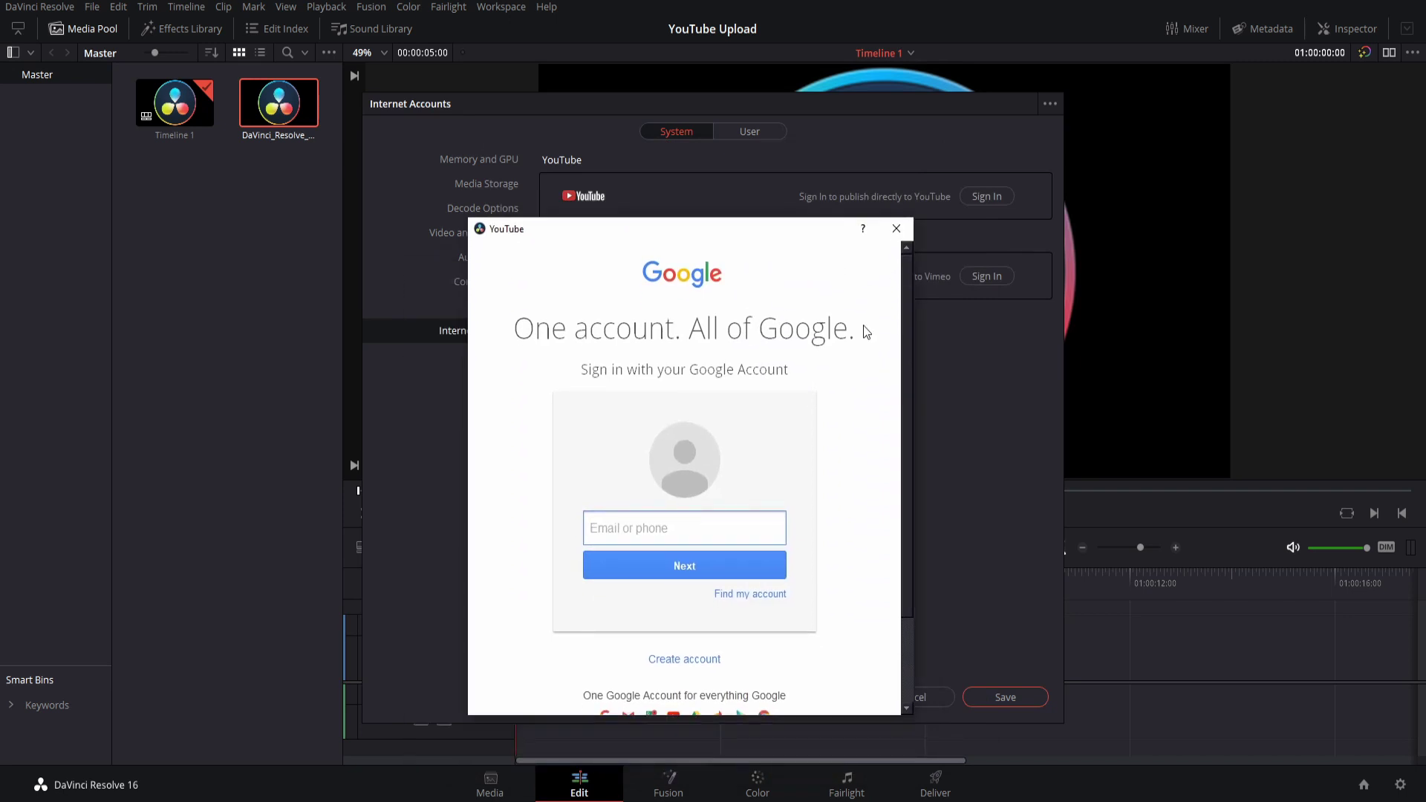
scroll(863, 325, "down", 1)
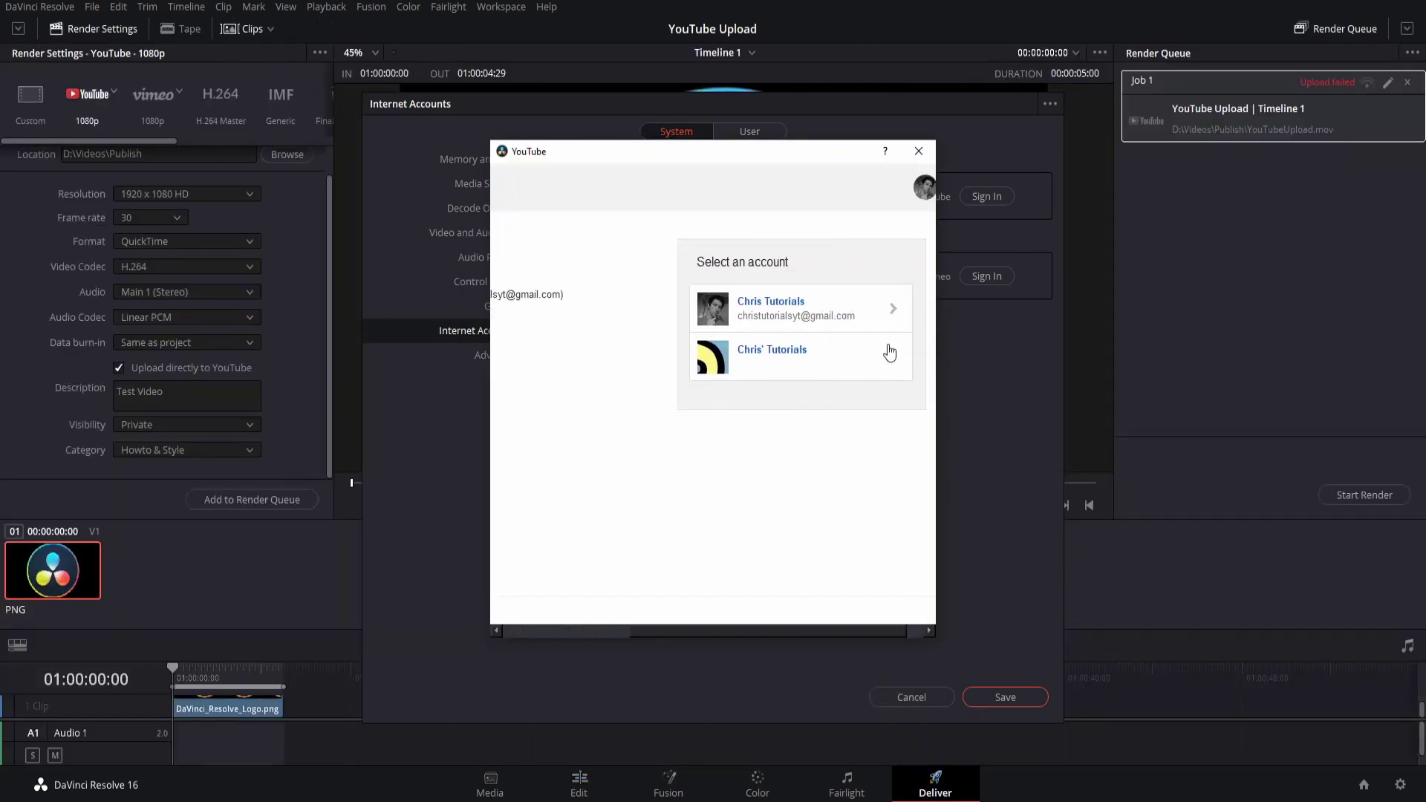
left_click(853, 369)
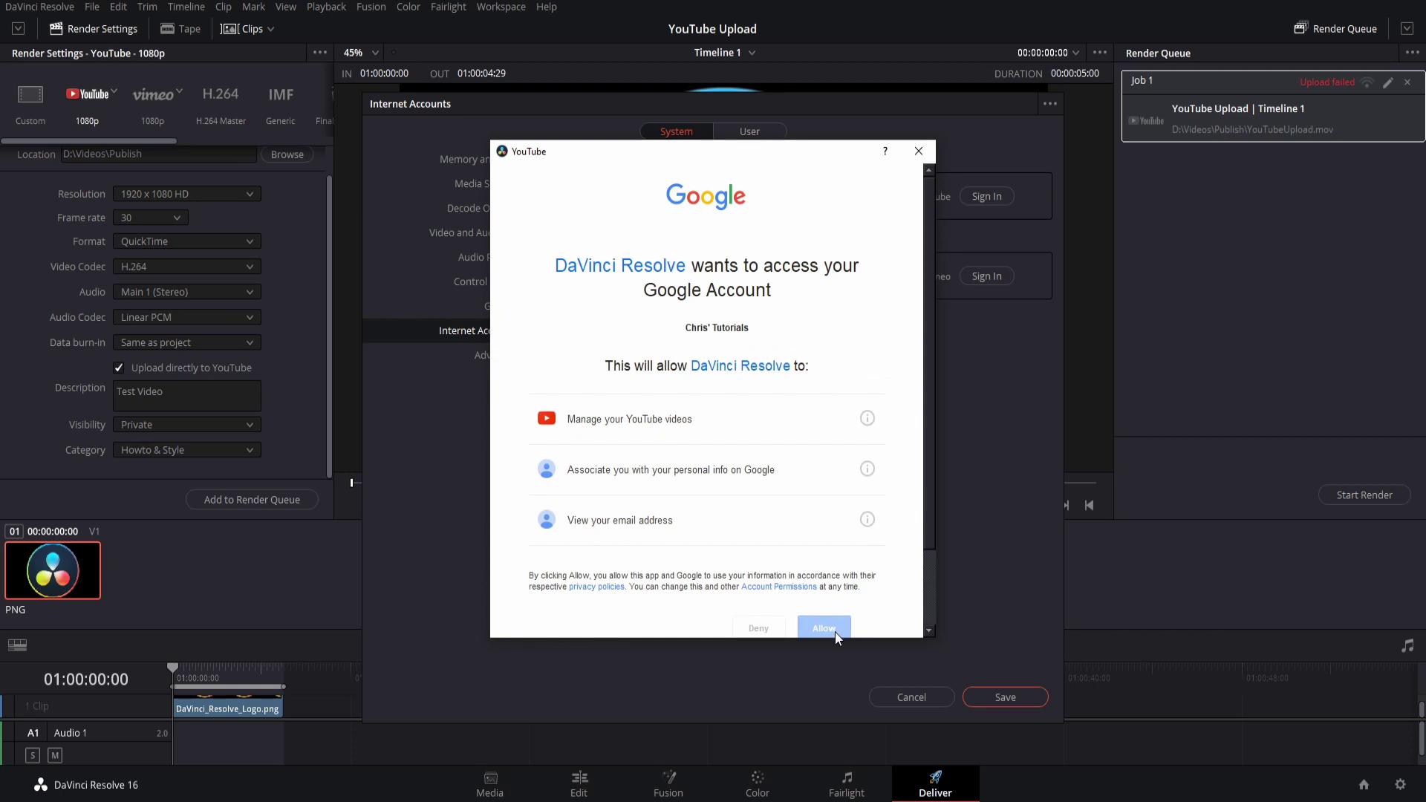
left_click(824, 628)
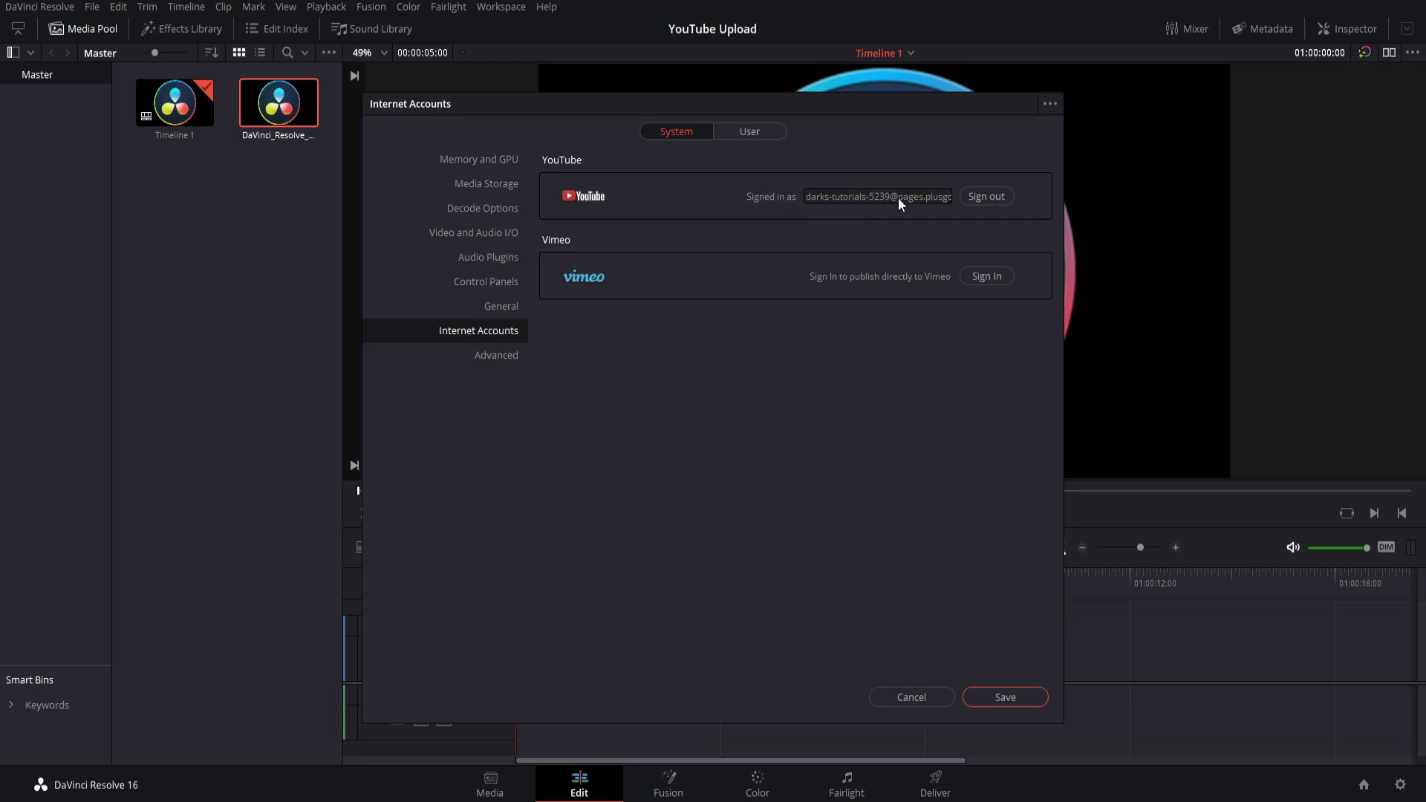
Check the signed-in YouTube account address, then close Preferences to return to the Edit page
left_click_drag(898, 197, 1018, 199)
left_click(927, 202)
left_click_drag(949, 194, 773, 196)
left_click_drag(873, 205, 899, 198)
left_click(899, 198)
key("Escape")
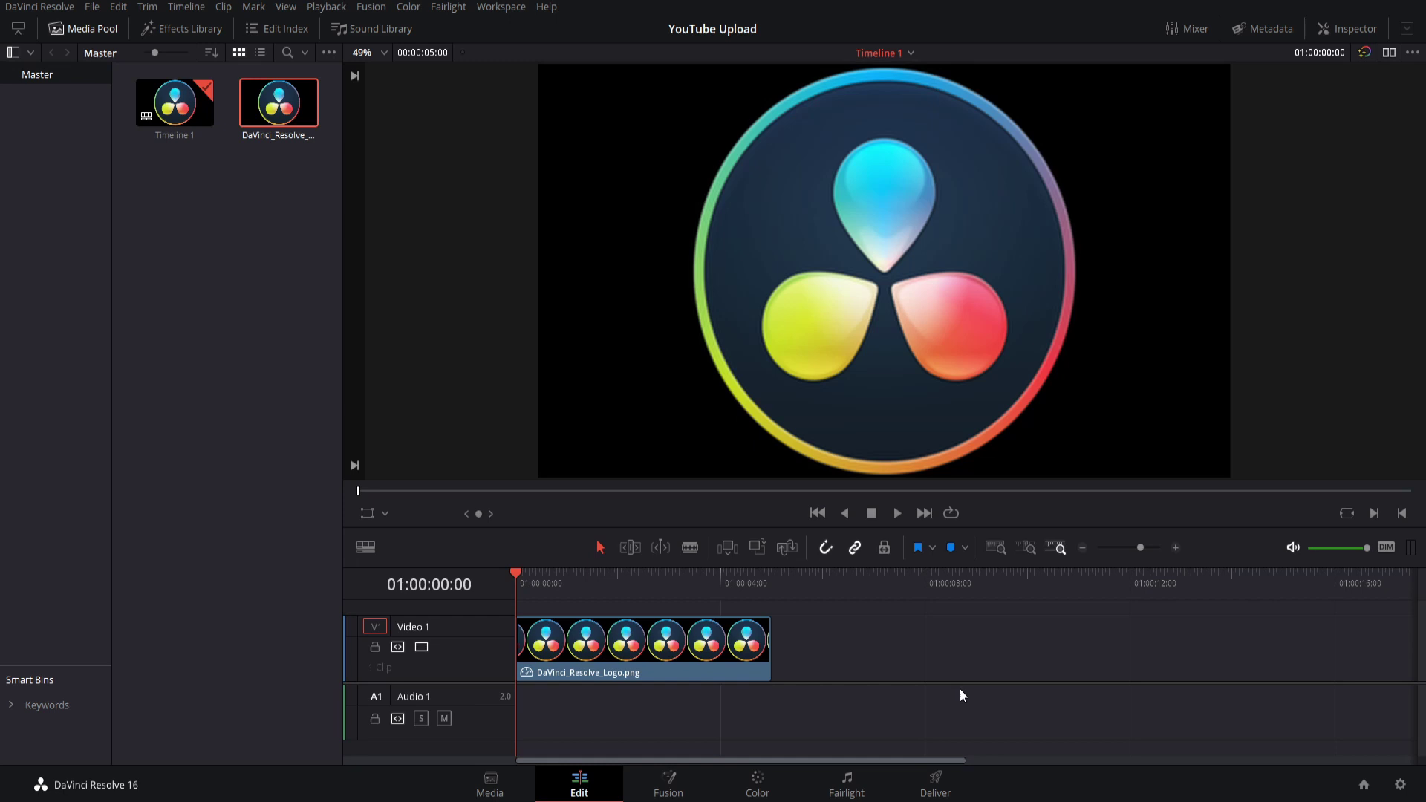
On the Deliver page, apply the YouTube 1080p preset and name the output file YouTubeUploadTest
left_click(969, 776)
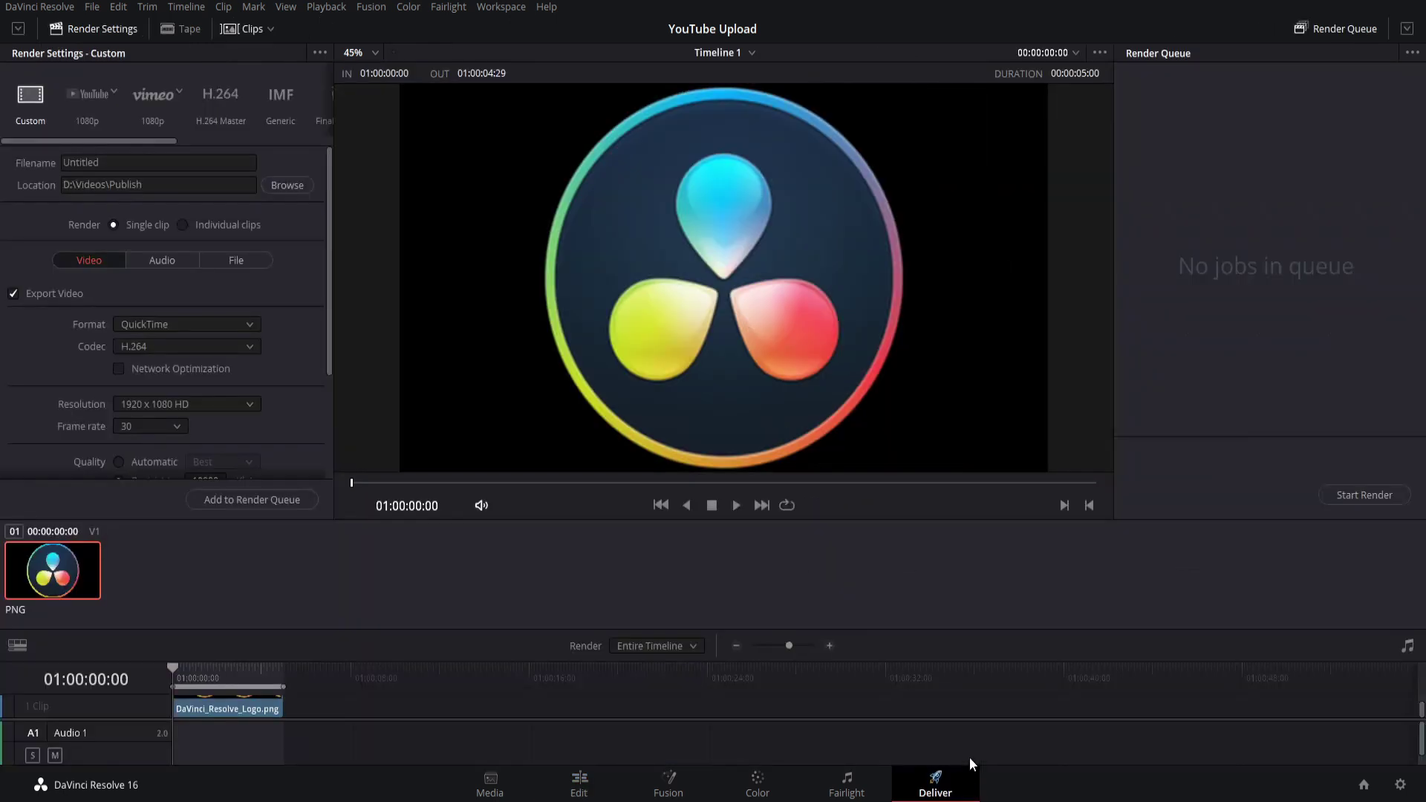
left_click(112, 91)
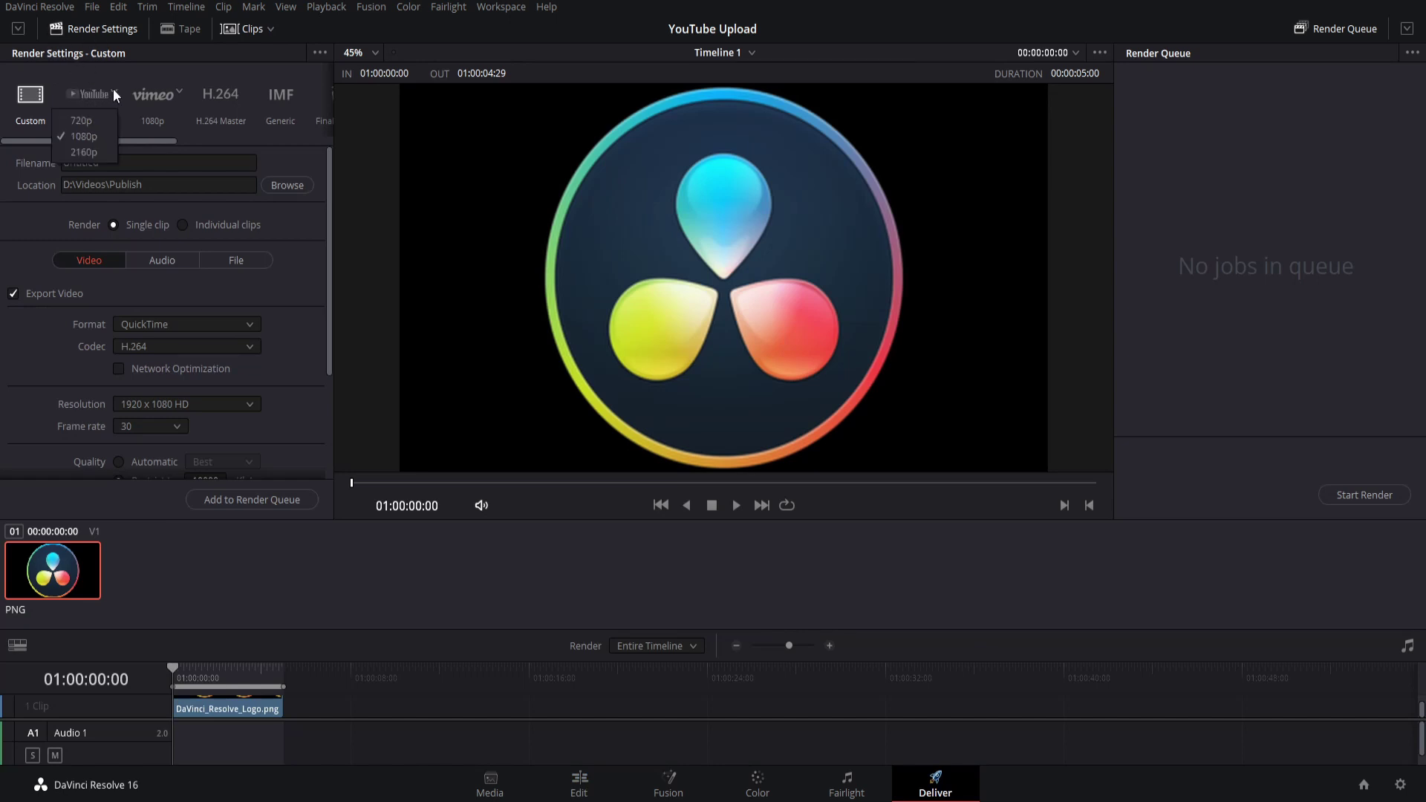
left_click(101, 137)
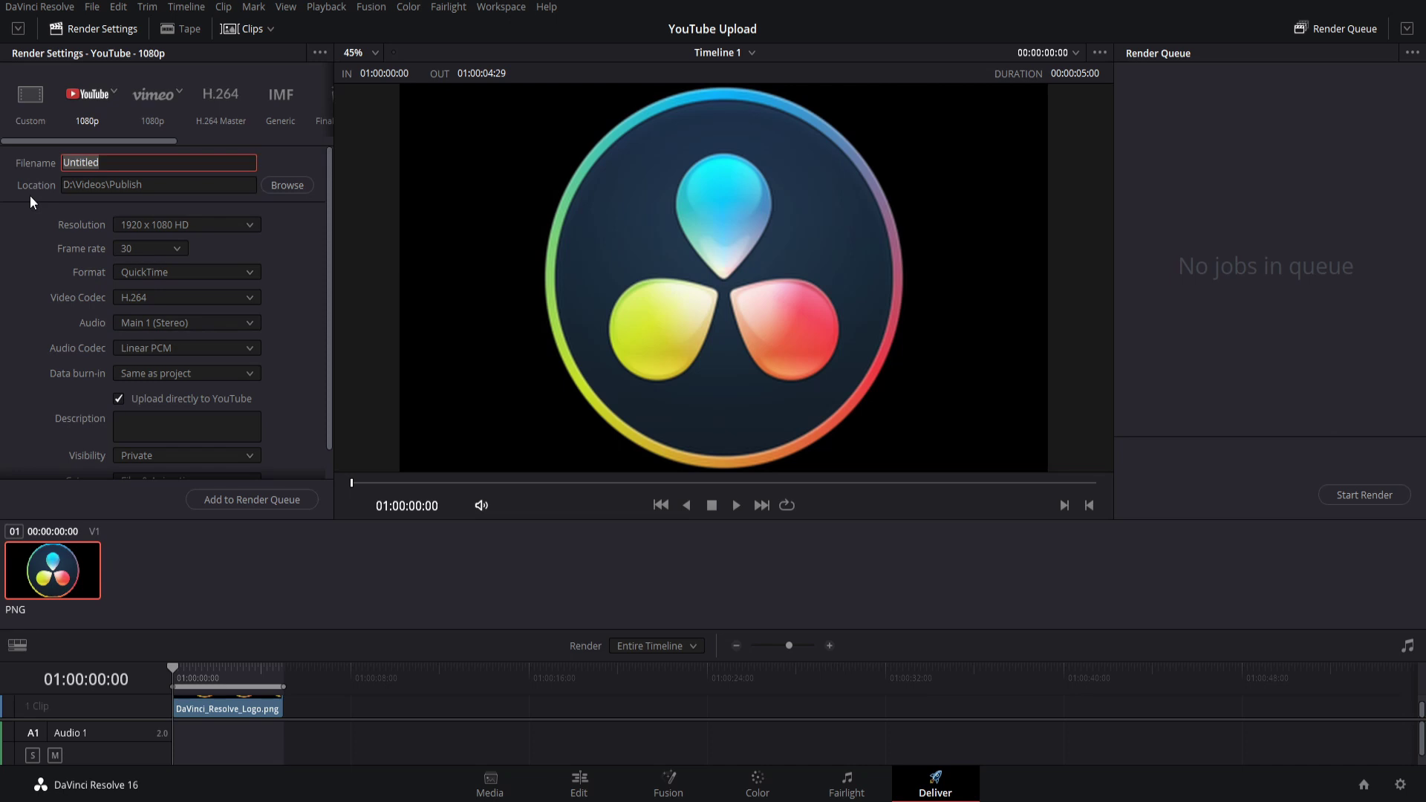
type("YouTubeUploadTest")
key("Return")
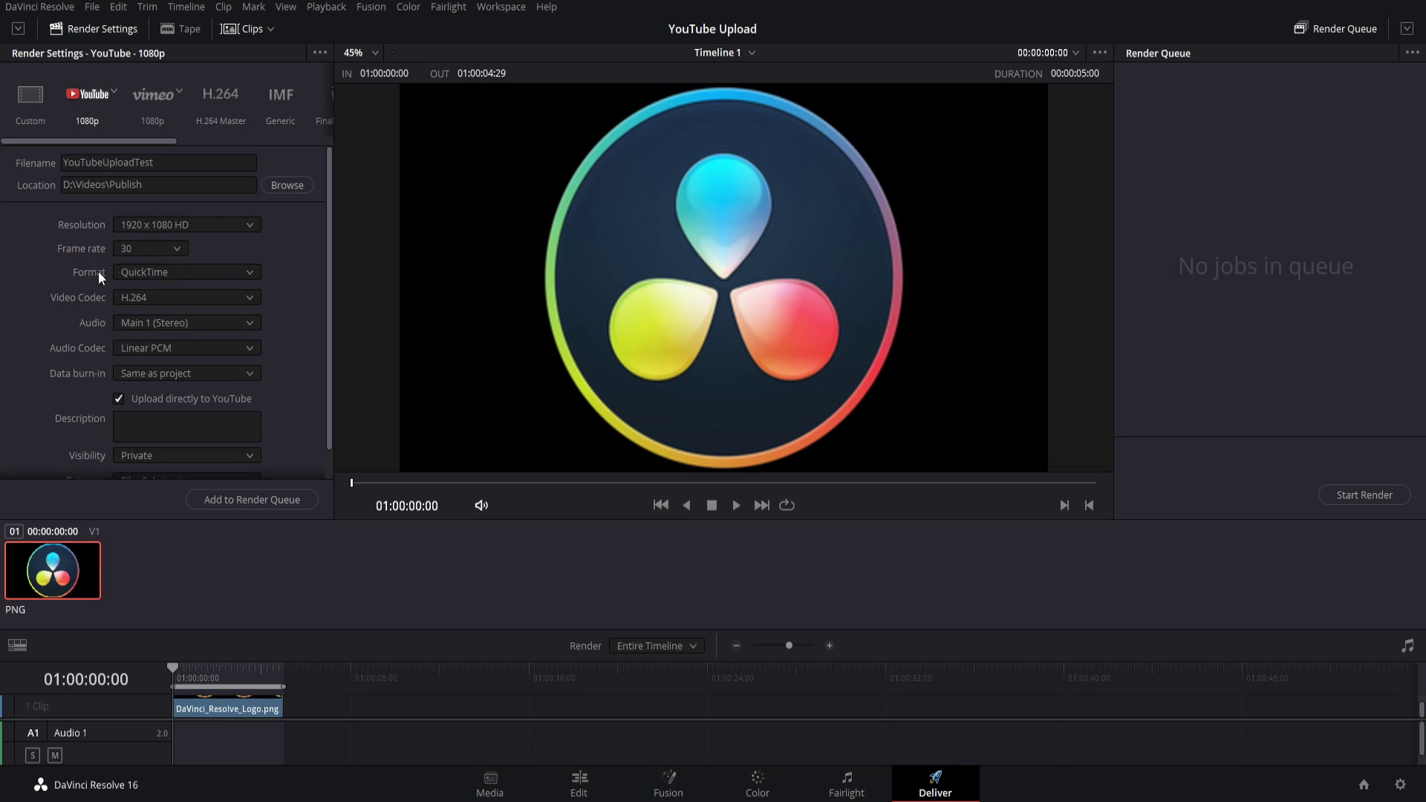
Keep QuickTime as the render file format
scroll(82, 286, "down", 1)
left_click(128, 247)
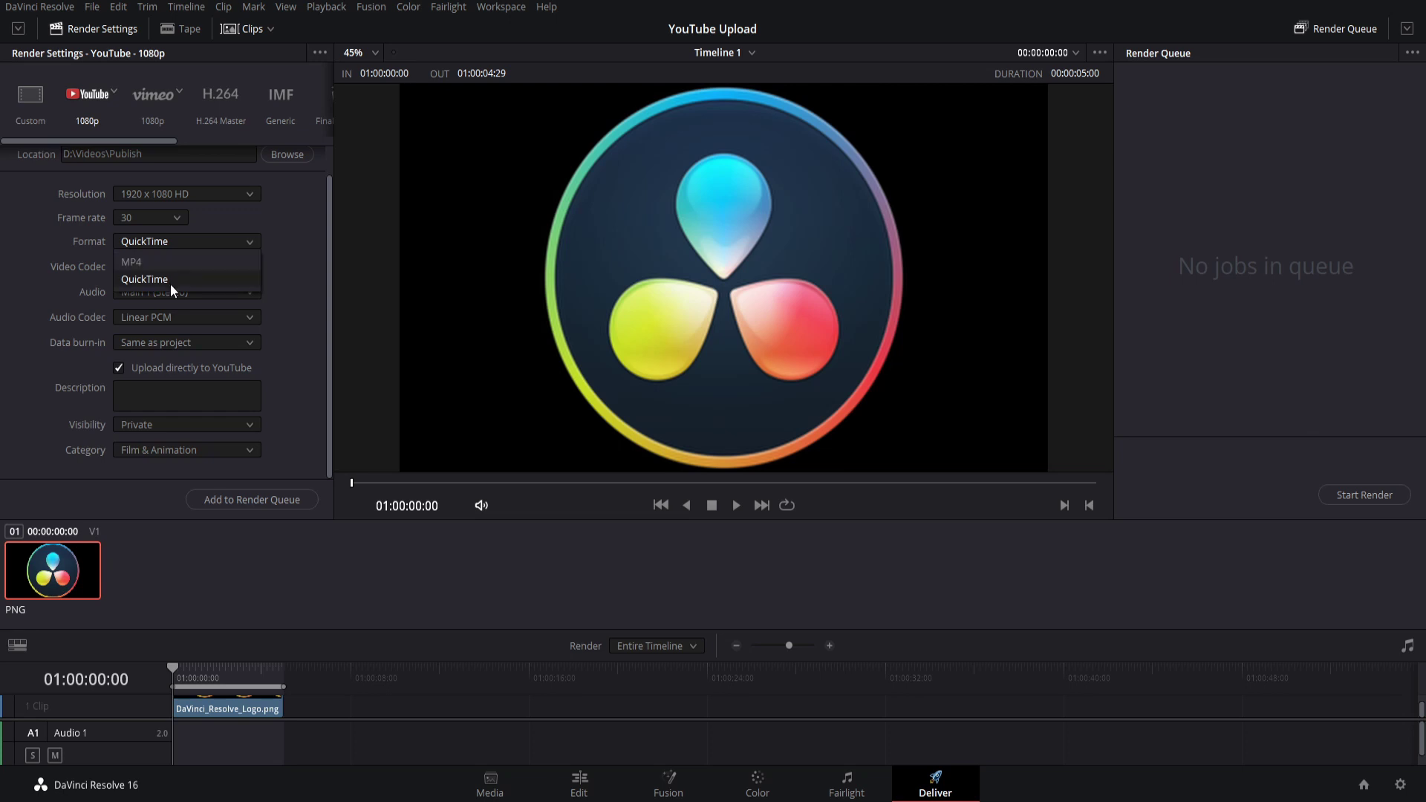
left_click(171, 280)
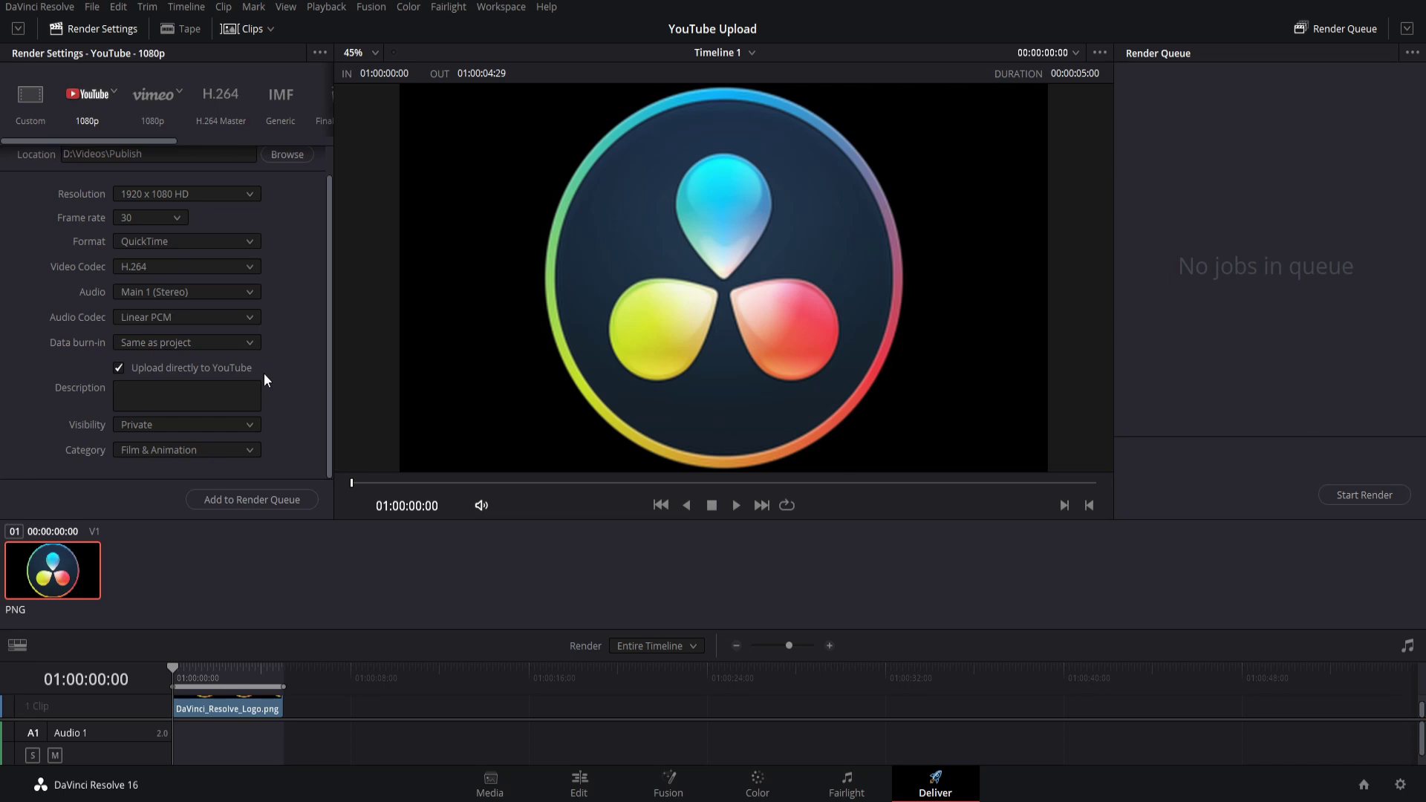
Enter 'Test Upload' as the video description and keep visibility Private
left_click(190, 387)
type("Test Upload")
left_click(178, 427)
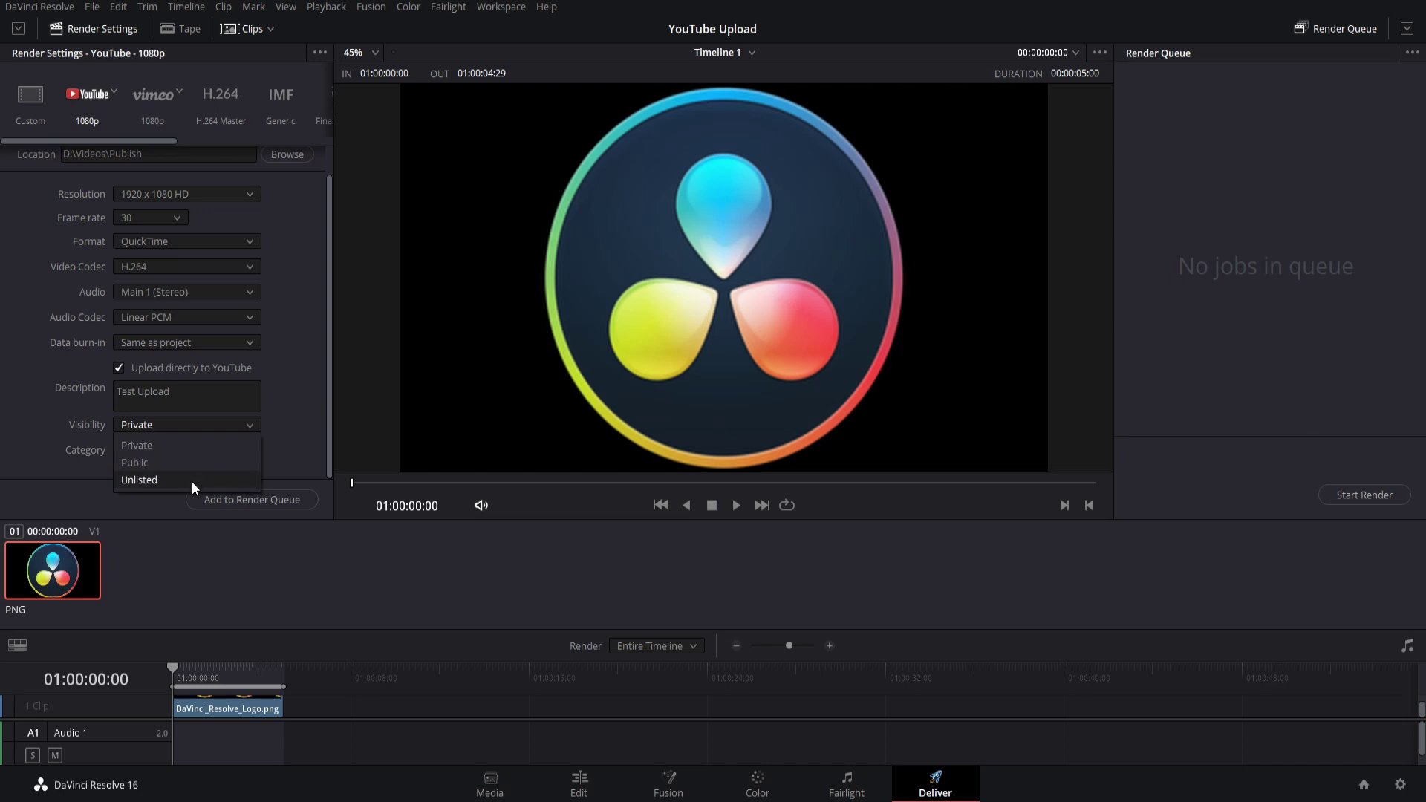
left_click(142, 446)
Set the YouTube video category to Howto & Style
left_click(146, 453)
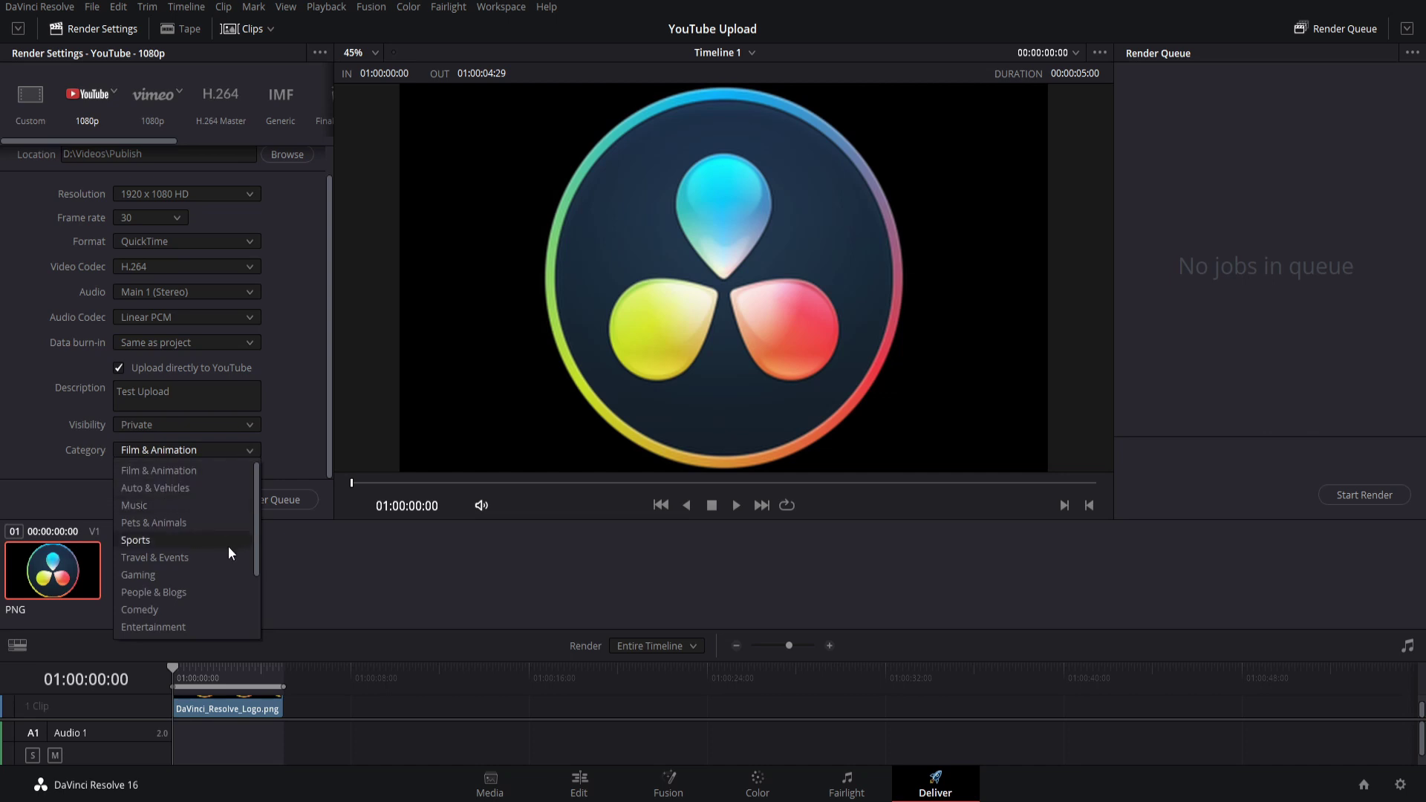
scroll(229, 546, "down", 3)
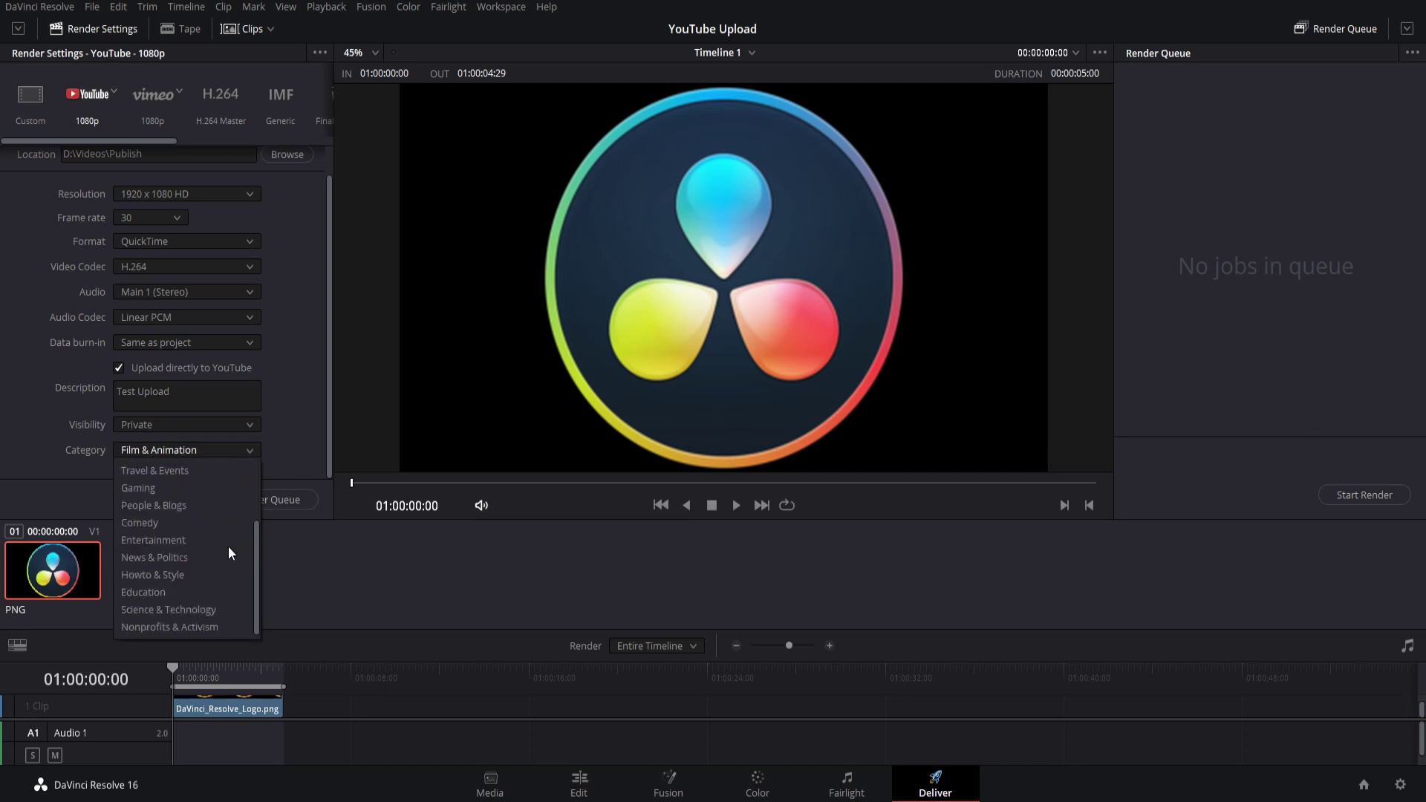
left_click(220, 572)
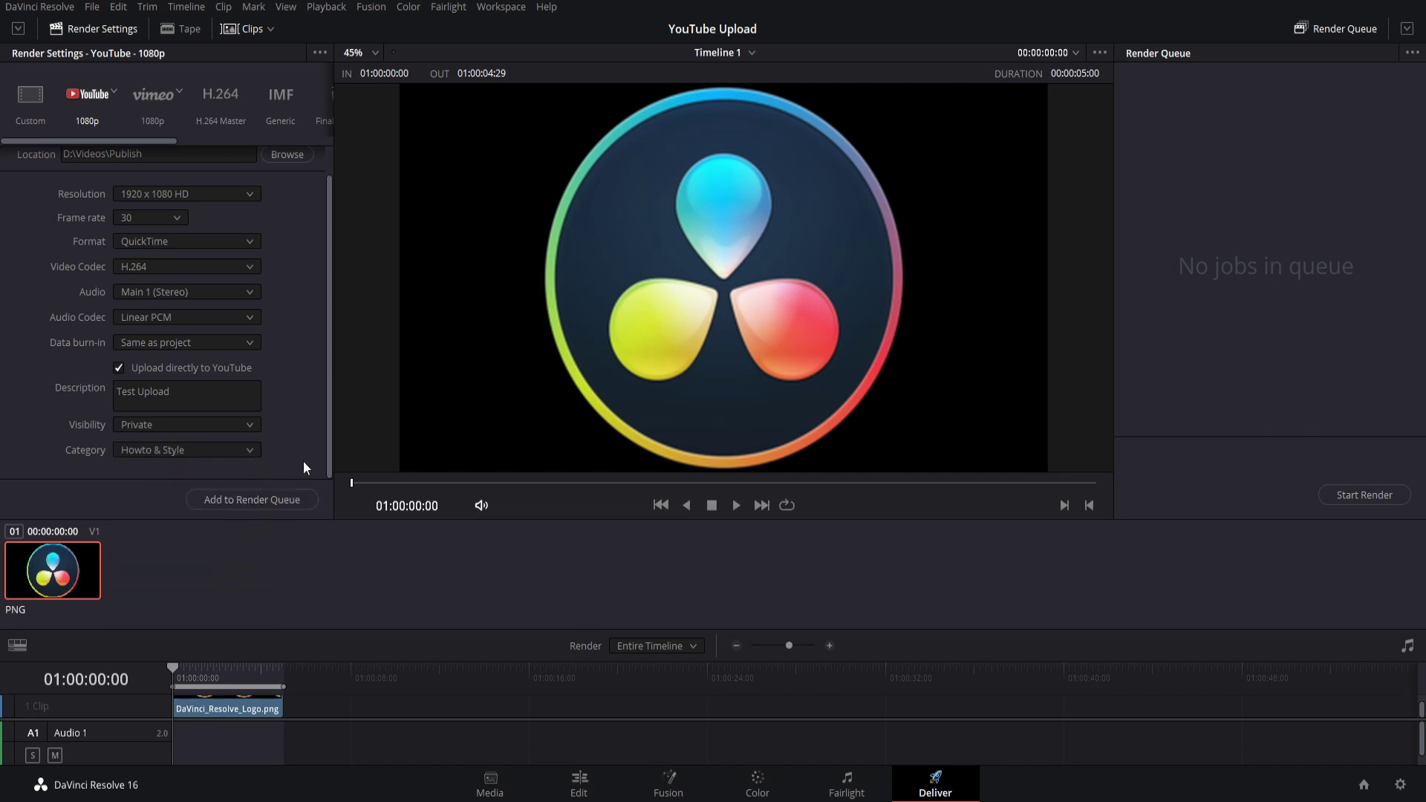
scroll(305, 466, "up", 1)
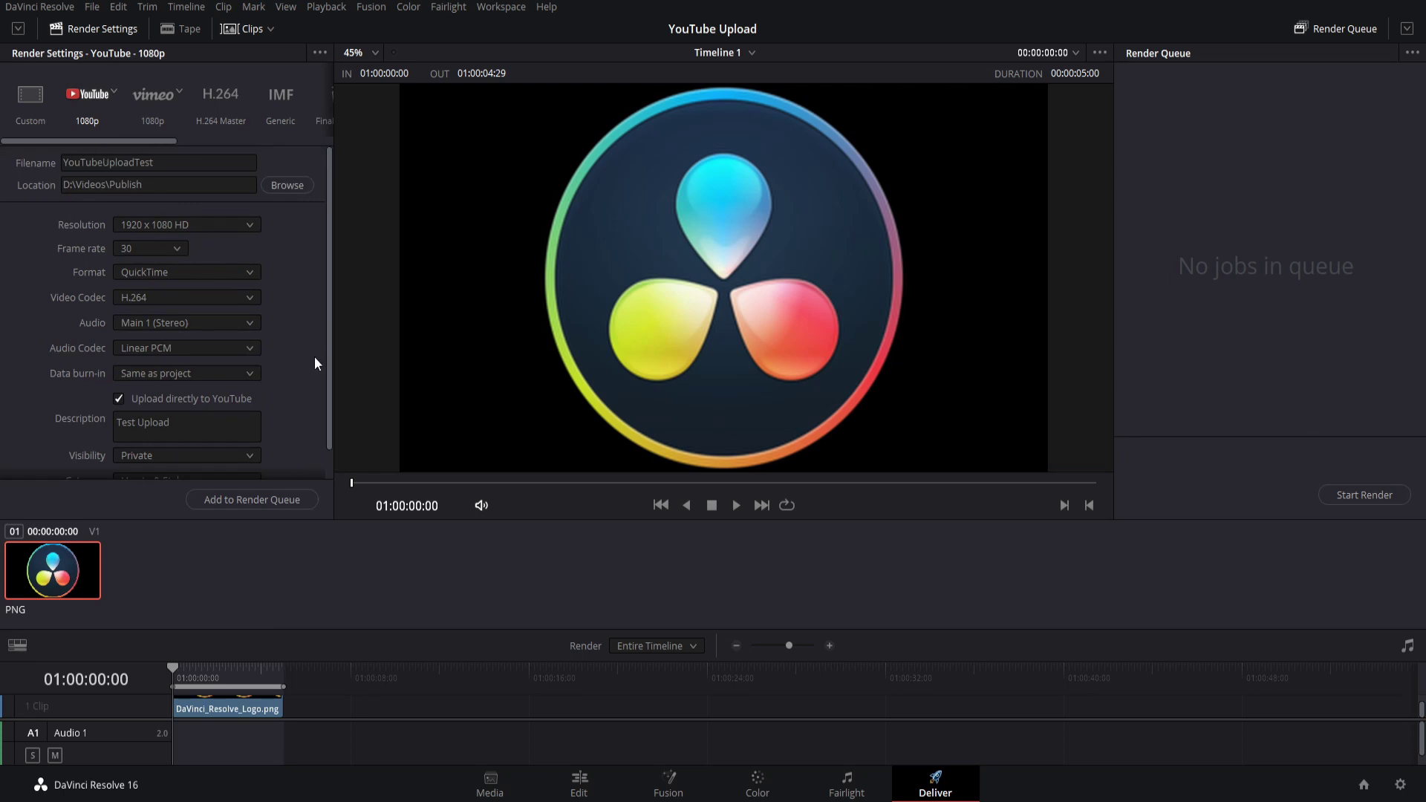
scroll(315, 363, "down", 1)
Add the YouTube job to the render queue and start rendering and uploading it
left_click(278, 501)
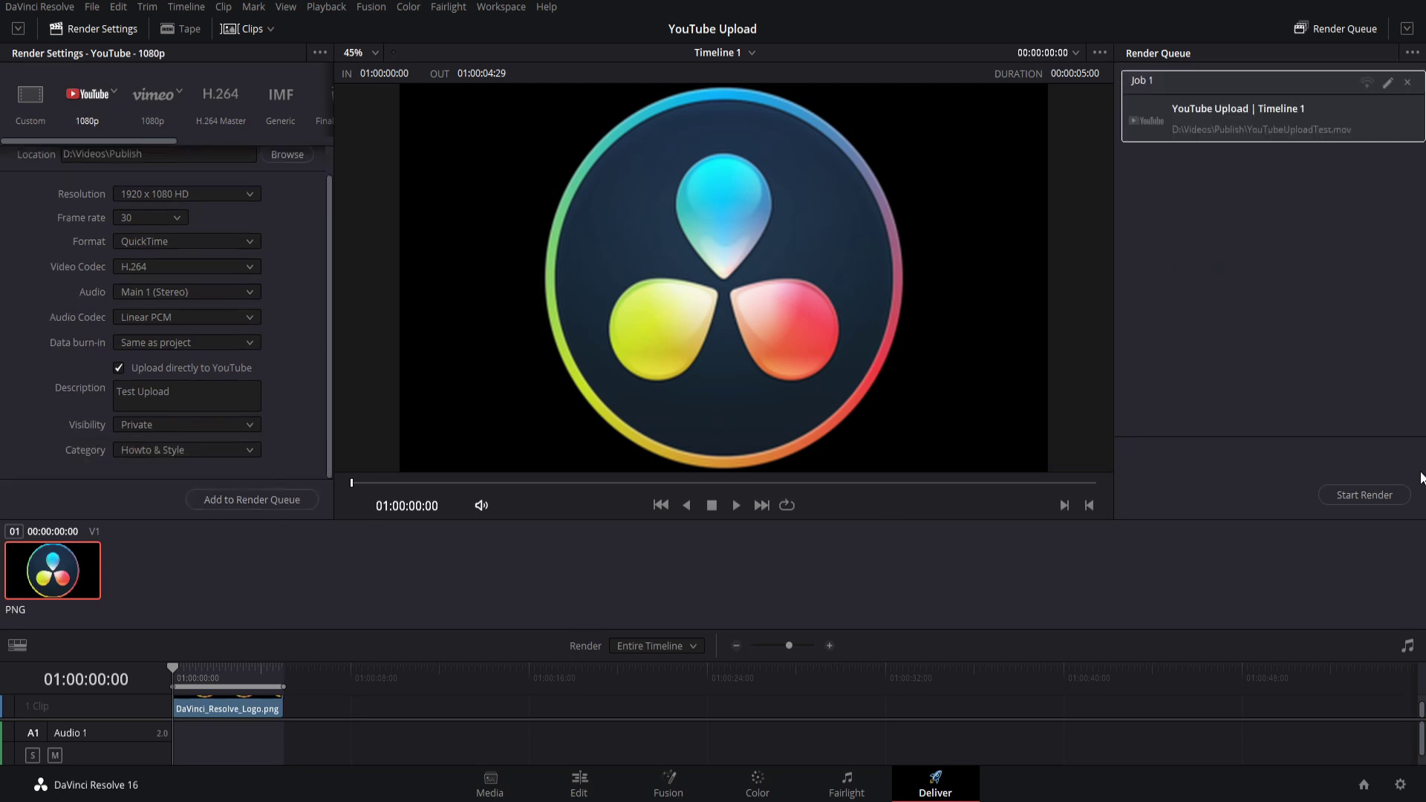
left_click(1363, 492)
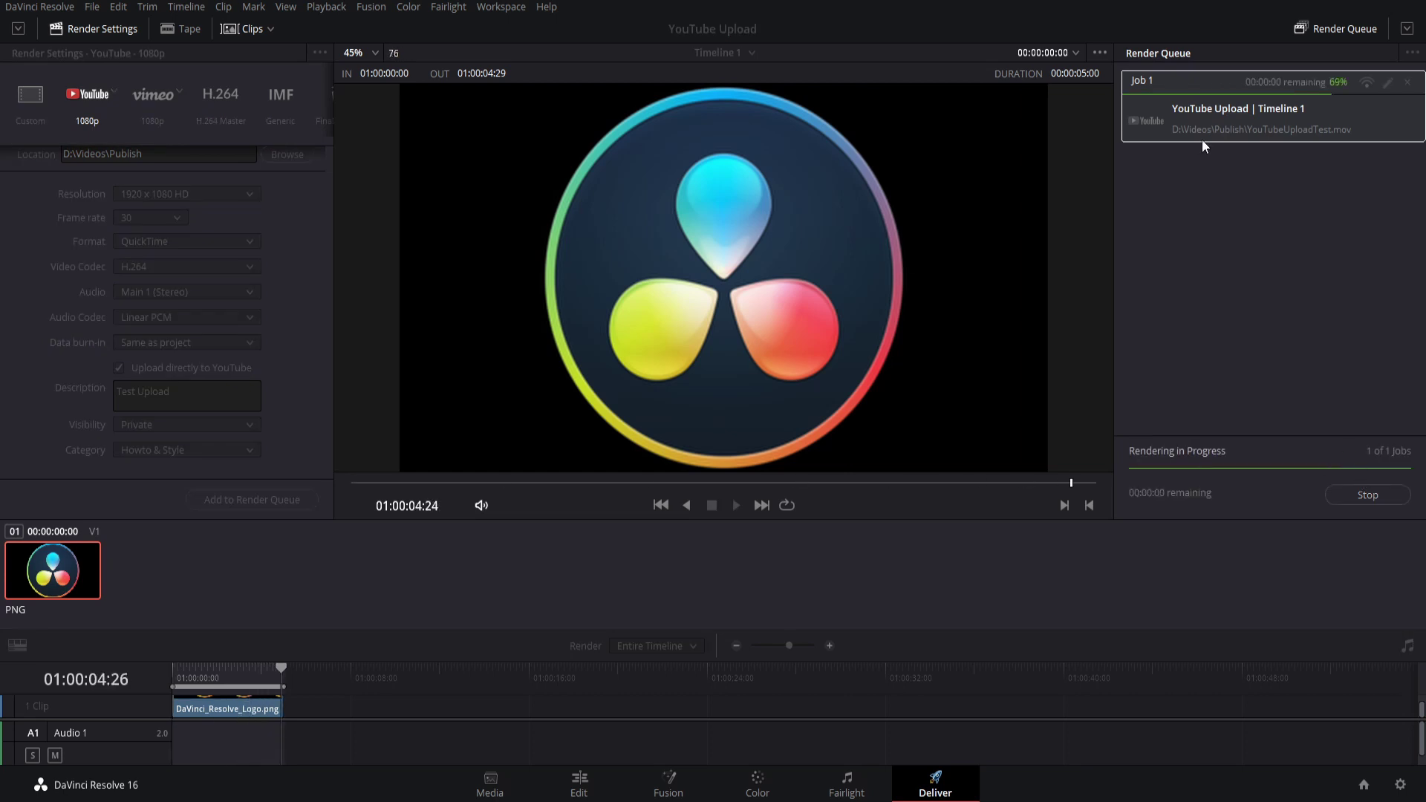